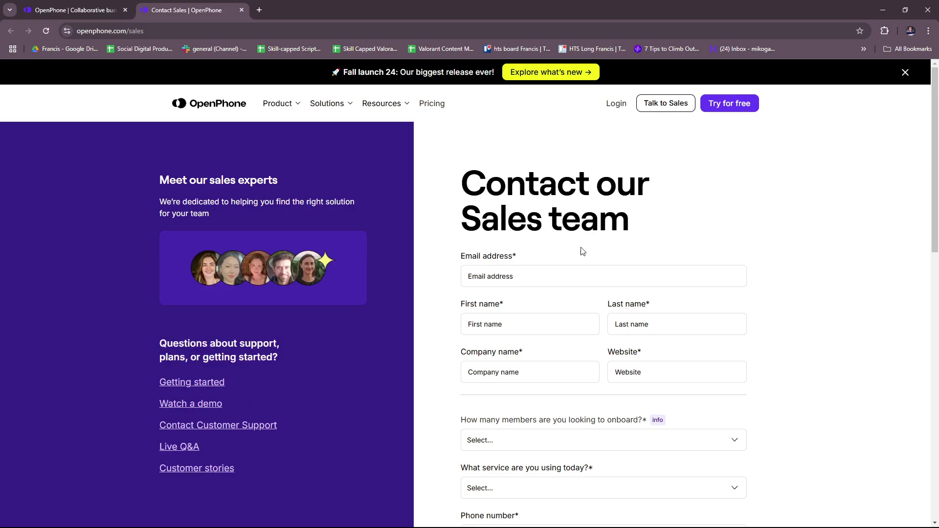
scroll(571, 260, "down", 1)
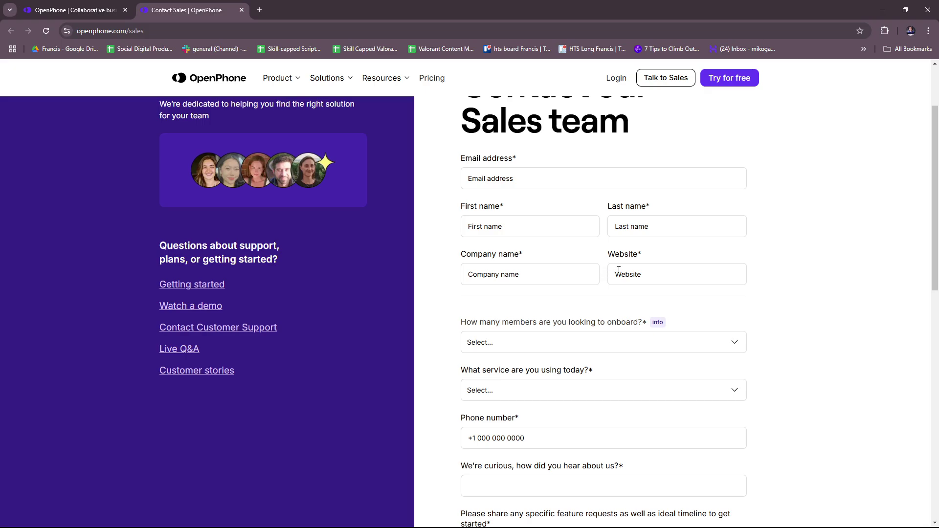
scroll(618, 271, "down", 1)
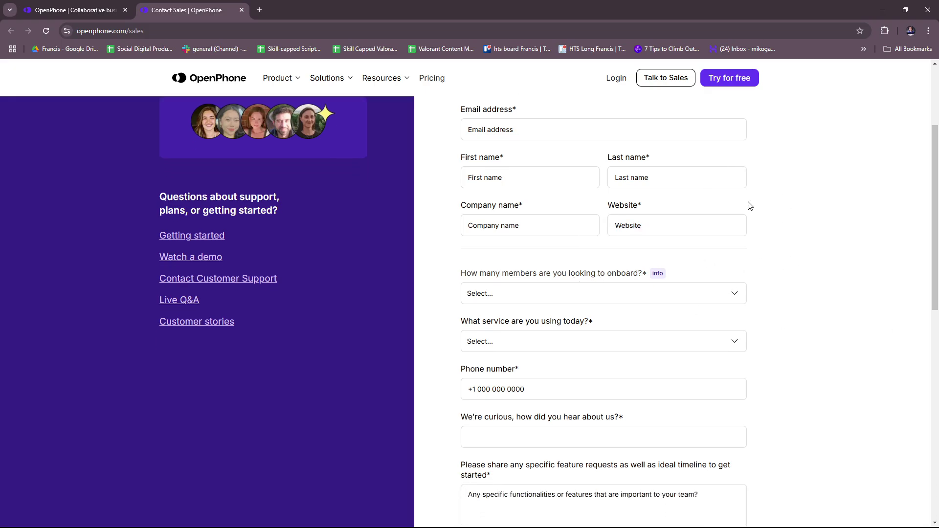
scroll(713, 258, "down", 2)
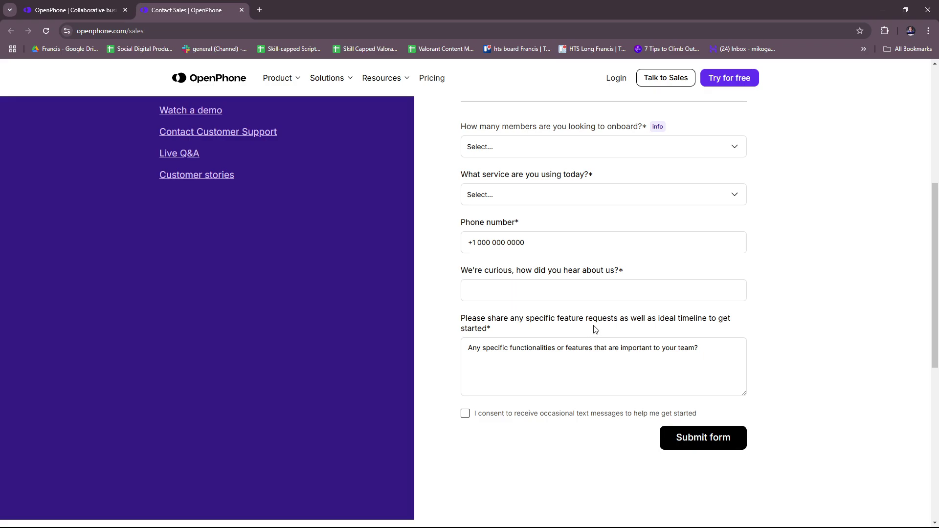
scroll(594, 330, "up", 1)
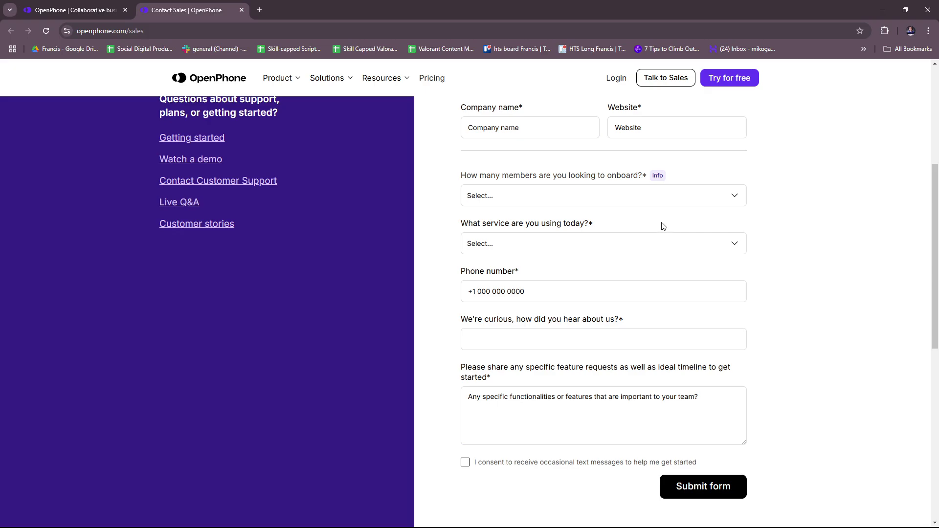
scroll(661, 226, "up", 4)
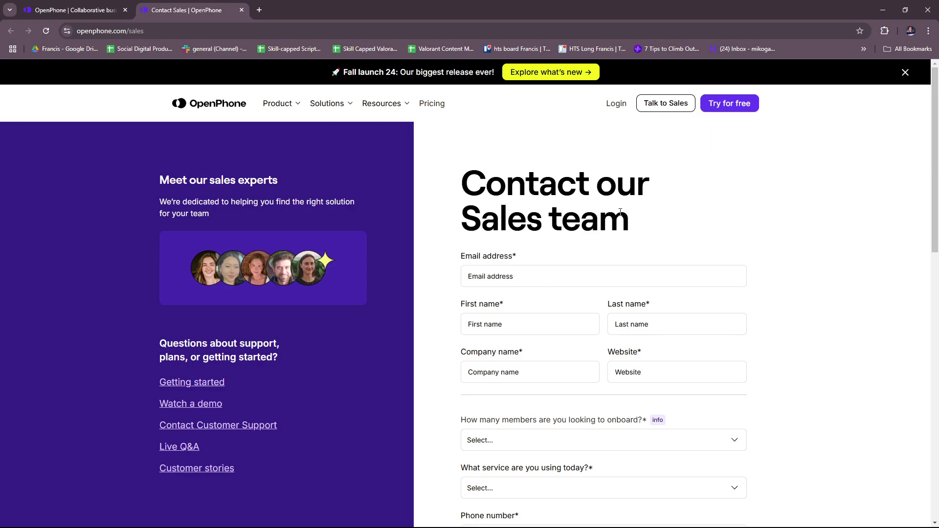
scroll(725, 352, "down", 2)
scroll(725, 352, "up", 1)
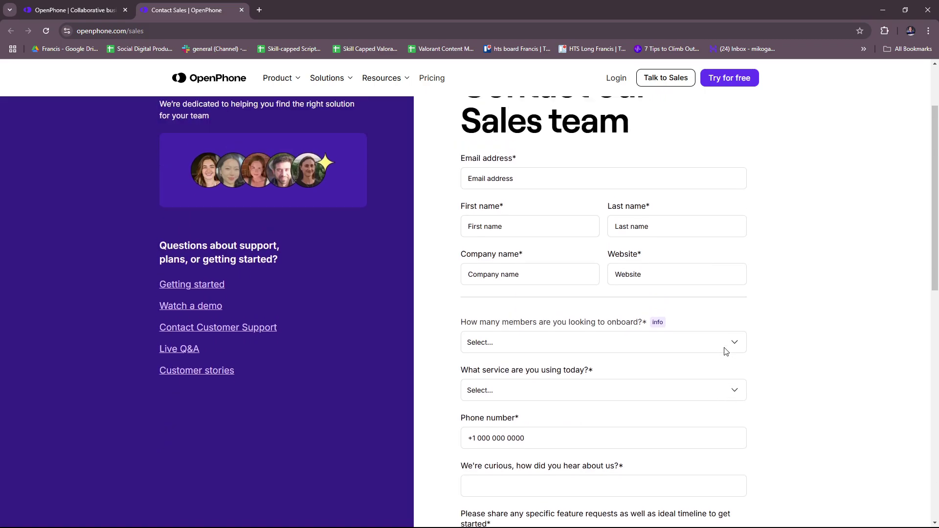
scroll(676, 285, "up", 2)
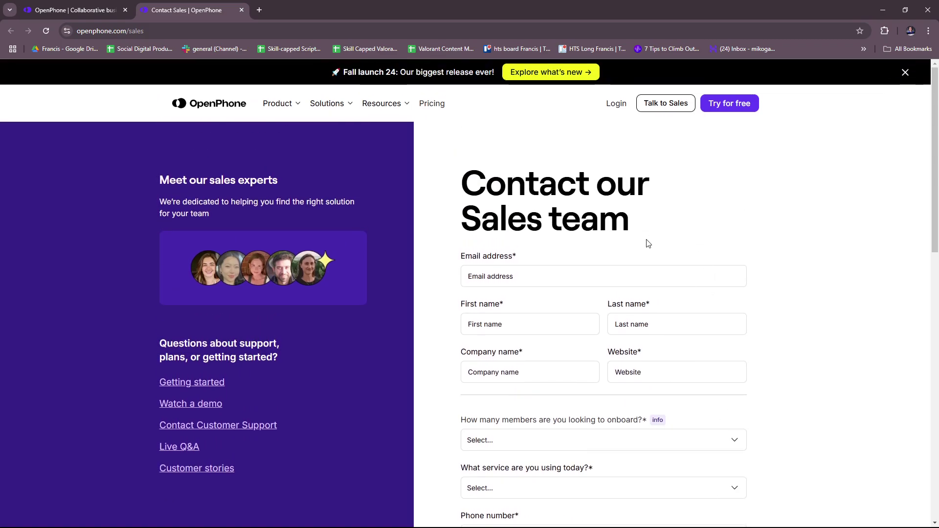
Close the 'Contact Sales | OpenPhone' tab so the homepage tab is showing.
left_click(241, 10)
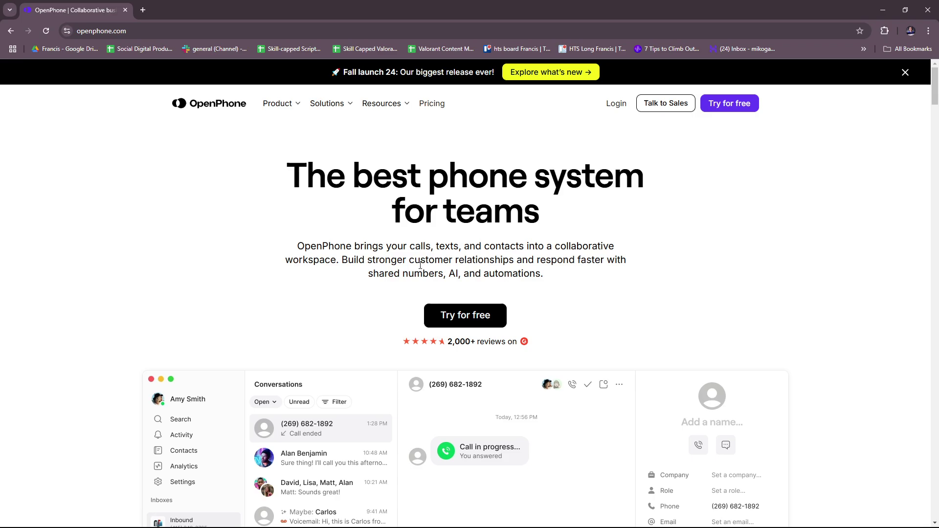
scroll(415, 211, "down", 1)
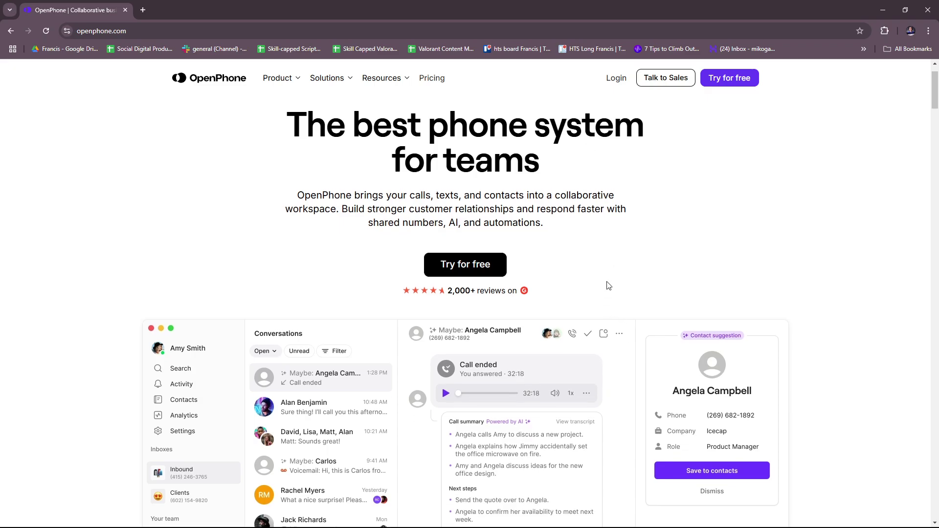
scroll(608, 285, "down", 2)
scroll(608, 285, "down", 1)
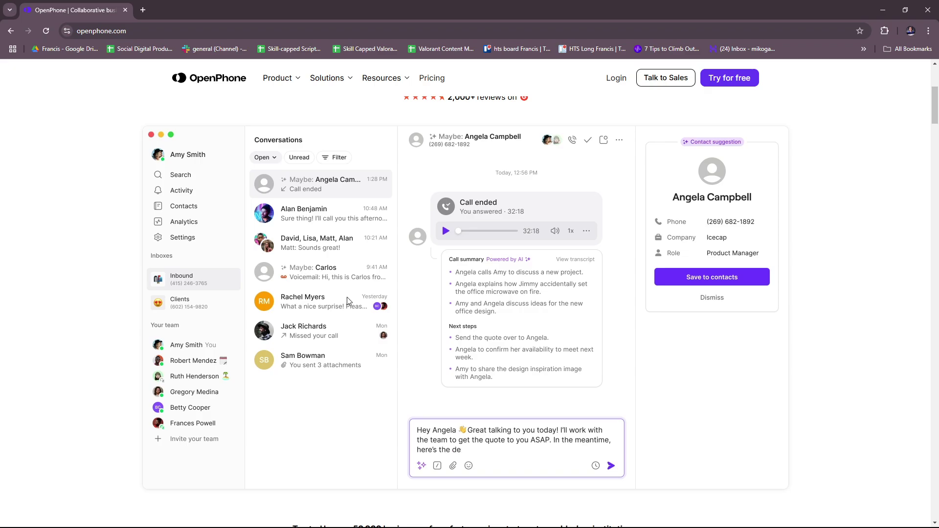
scroll(520, 325, "down", 3)
scroll(561, 327, "up", 1)
scroll(561, 328, "up", 1)
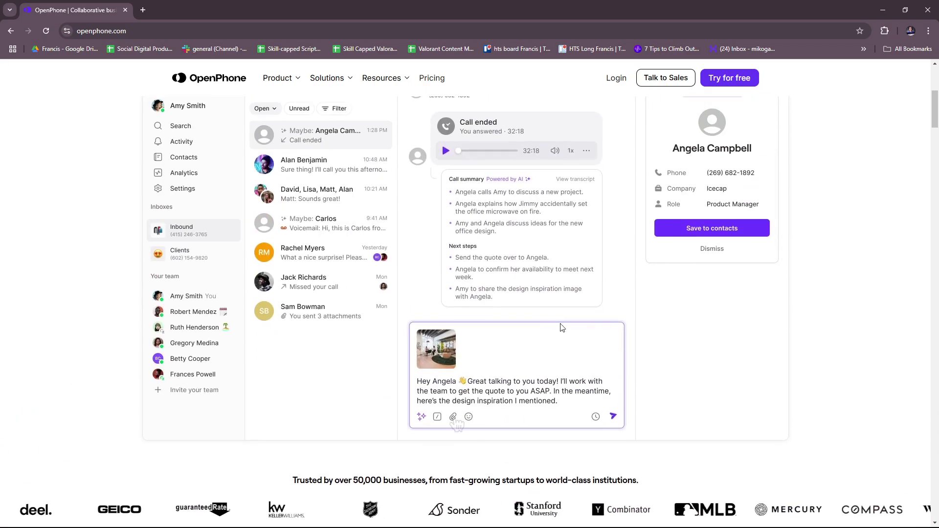
scroll(412, 284, "up", 1)
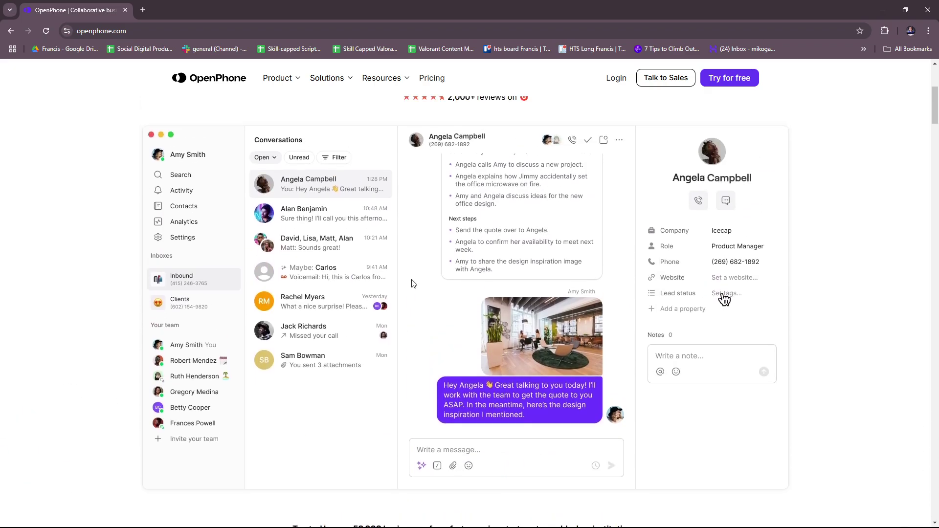
scroll(411, 284, "down", 3)
scroll(440, 286, "down", 3)
scroll(467, 289, "down", 3)
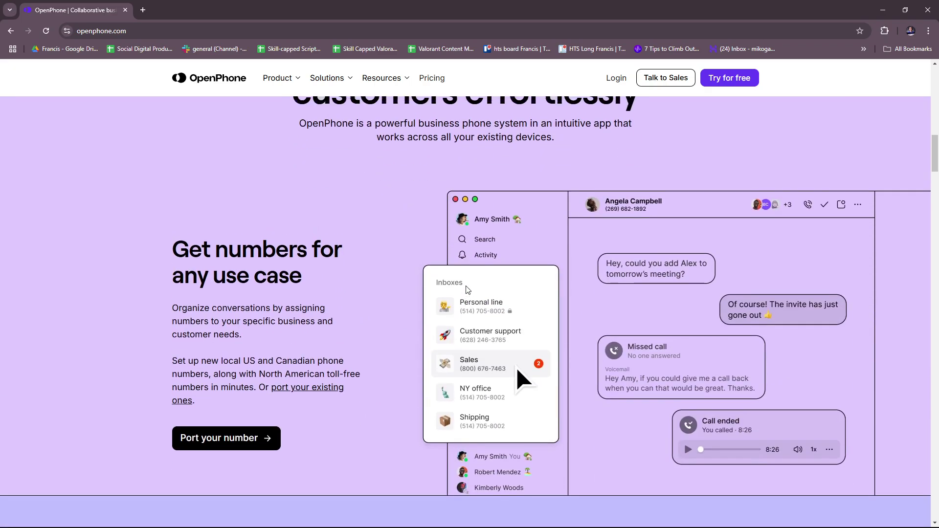
scroll(466, 288, "up", 2)
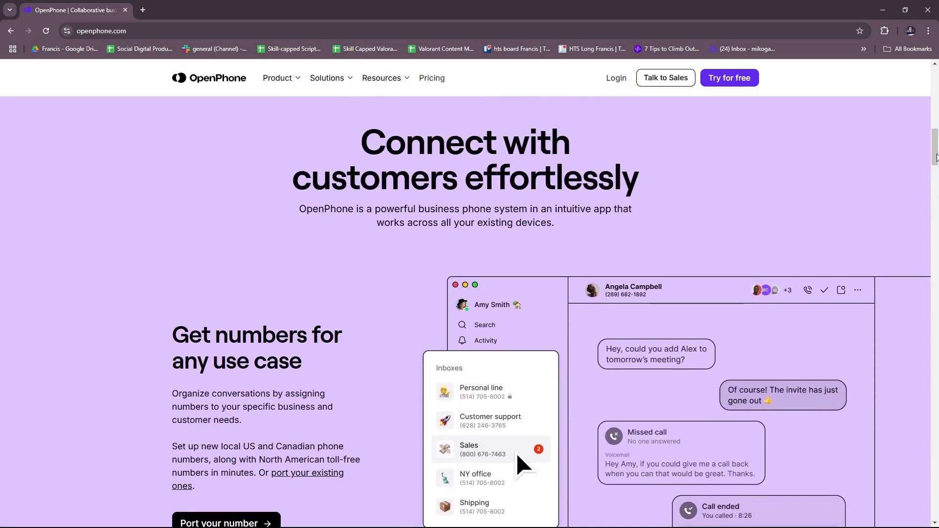
left_click_drag(935, 156, 936, 153)
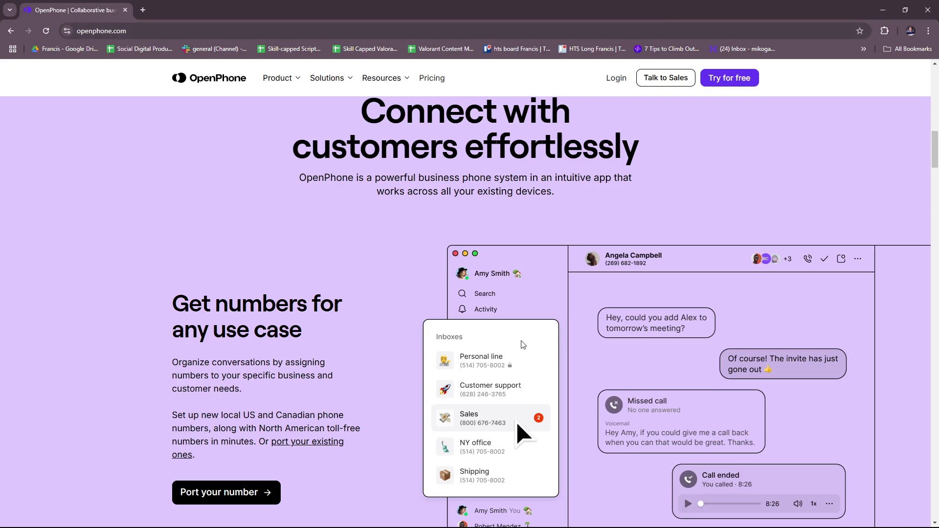
scroll(520, 342, "down", 1)
scroll(498, 184, "up", 1)
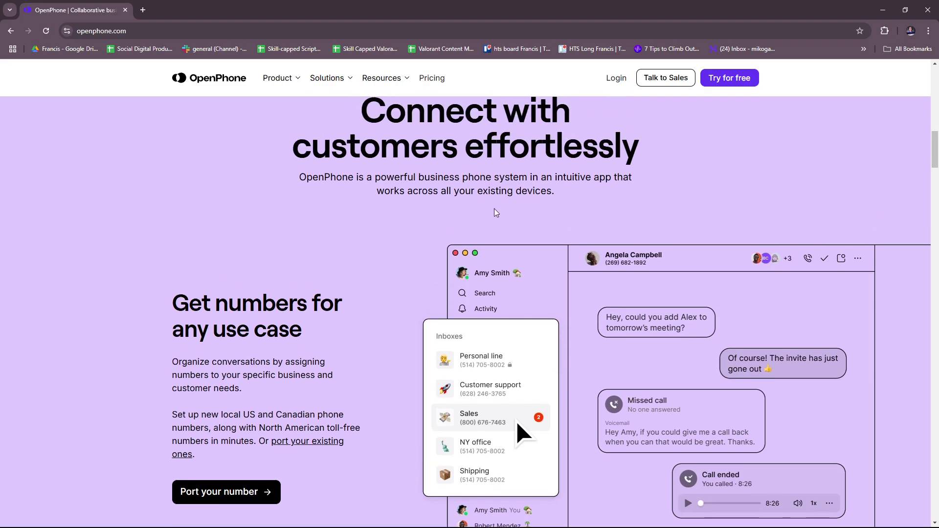
scroll(293, 293, "down", 1)
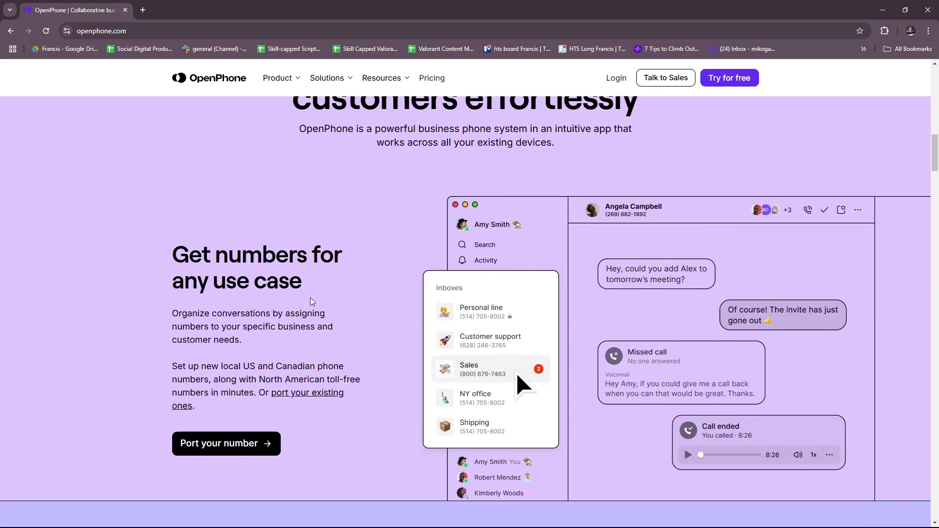
scroll(313, 302, "down", 1)
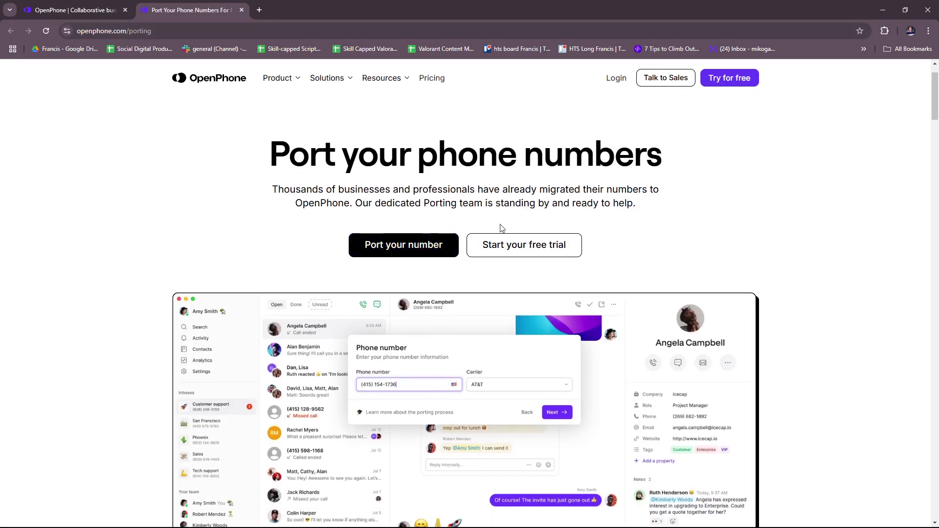
scroll(358, 183, "down", 1)
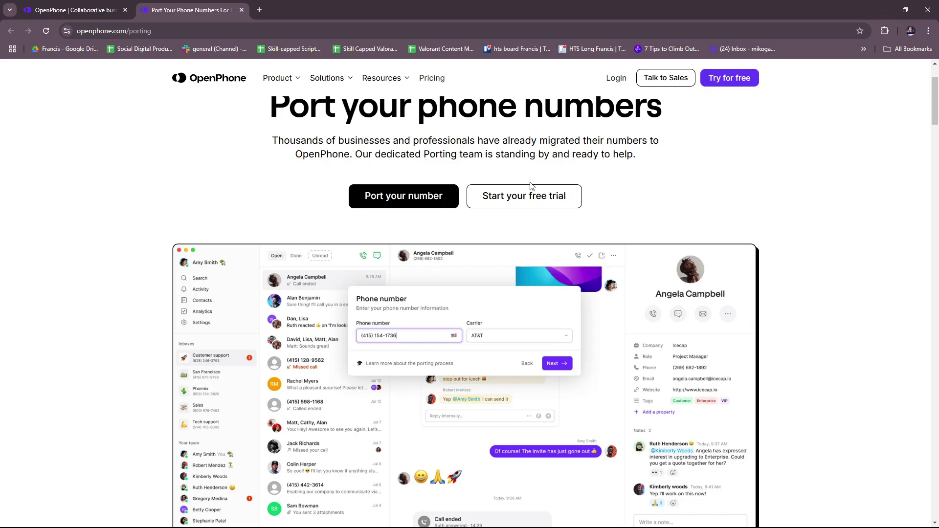
scroll(615, 191, "down", 1)
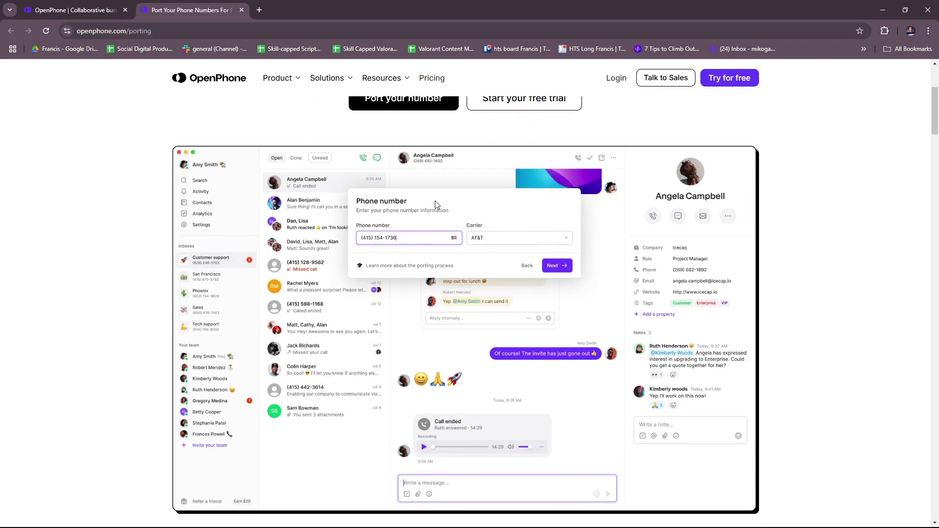
scroll(436, 200, "down", 1)
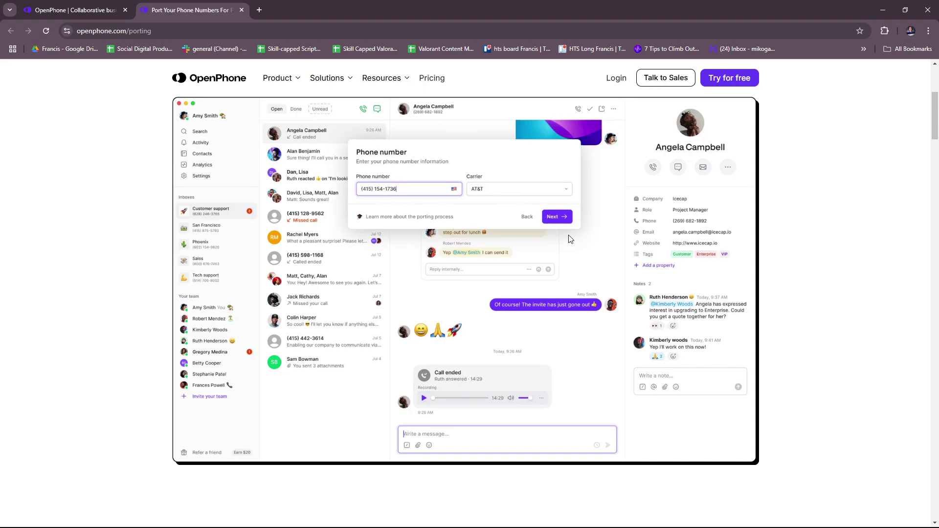
scroll(569, 238, "down", 3)
scroll(569, 239, "up", 5)
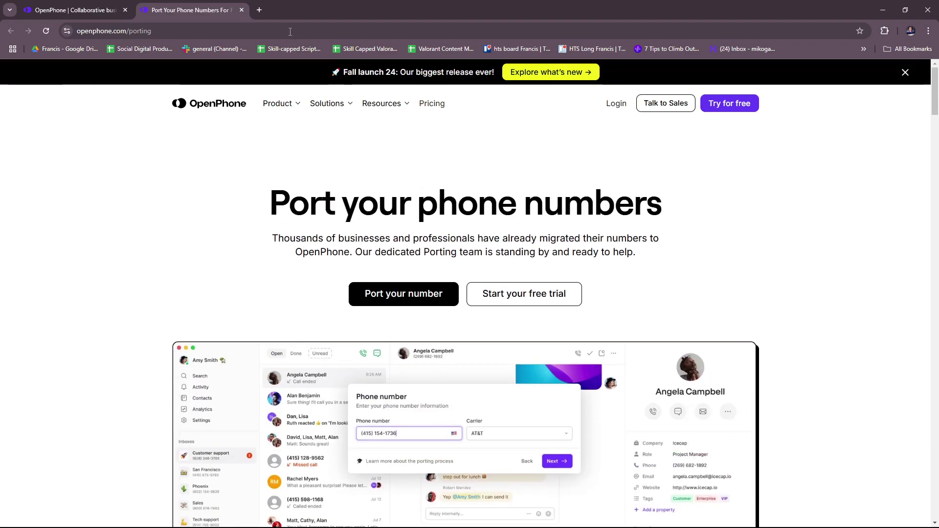
Close the 'Port Your Phone Numbers' tab to get back to the homepage.
left_click(241, 10)
scroll(516, 324, "down", 5)
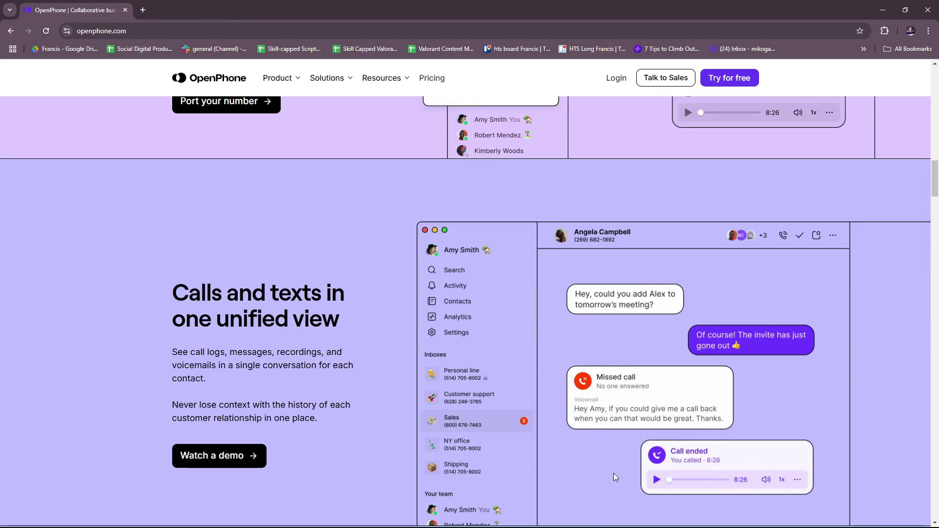
scroll(614, 477, "down", 1)
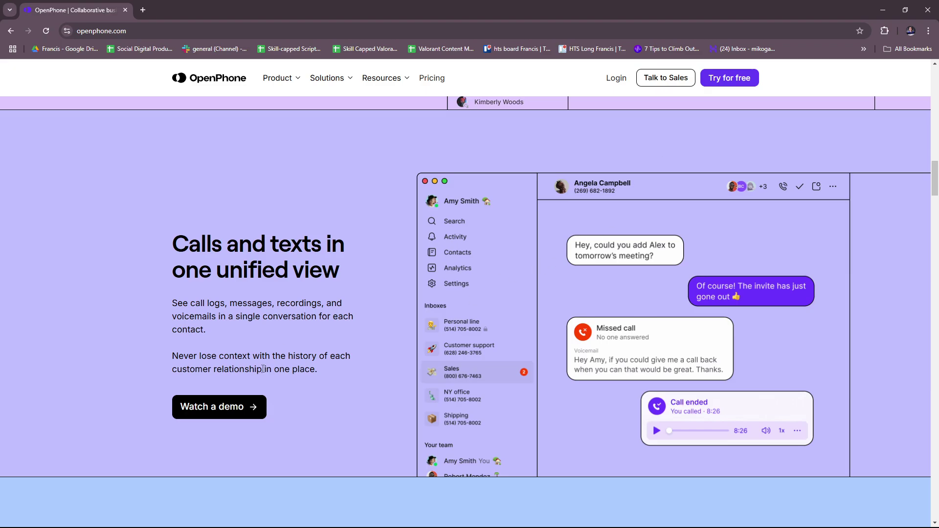
scroll(563, 307, "down", 2)
scroll(575, 302, "down", 2)
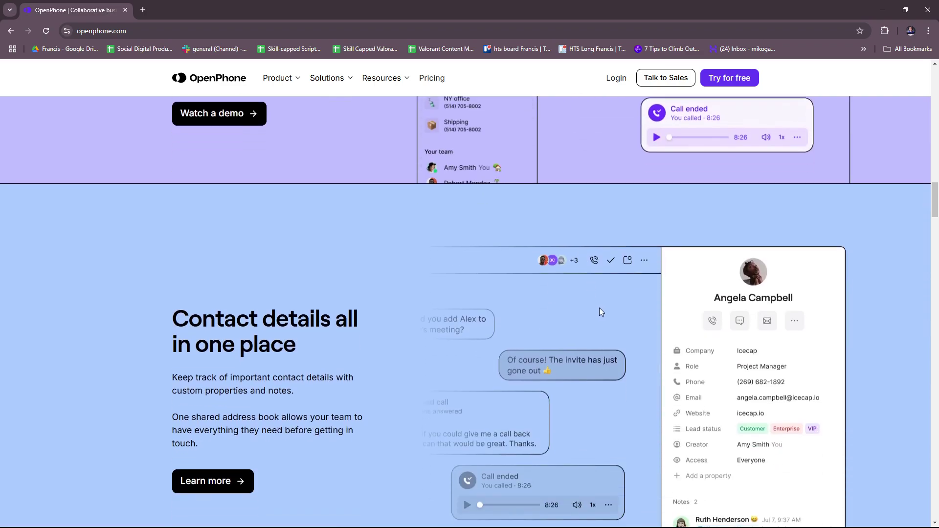
scroll(599, 312, "down", 2)
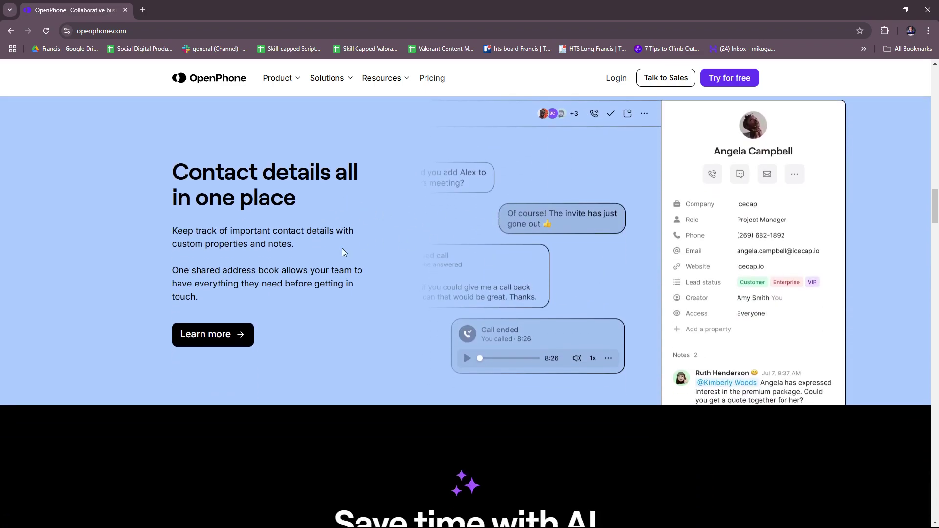
scroll(359, 279, "up", 1)
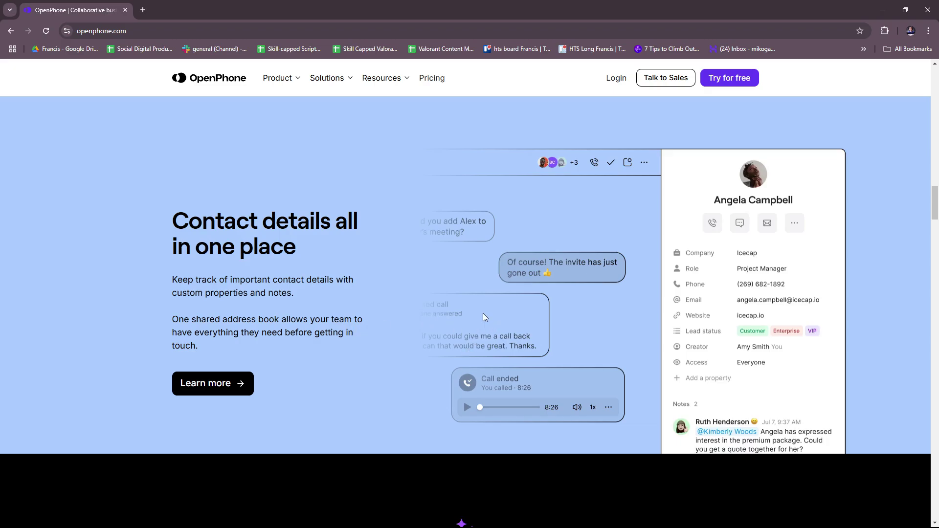
Open the 'Learn more' link under 'Contact details all in one place' in a new tab.
middle_click(250, 389)
scroll(520, 318, "down", 3)
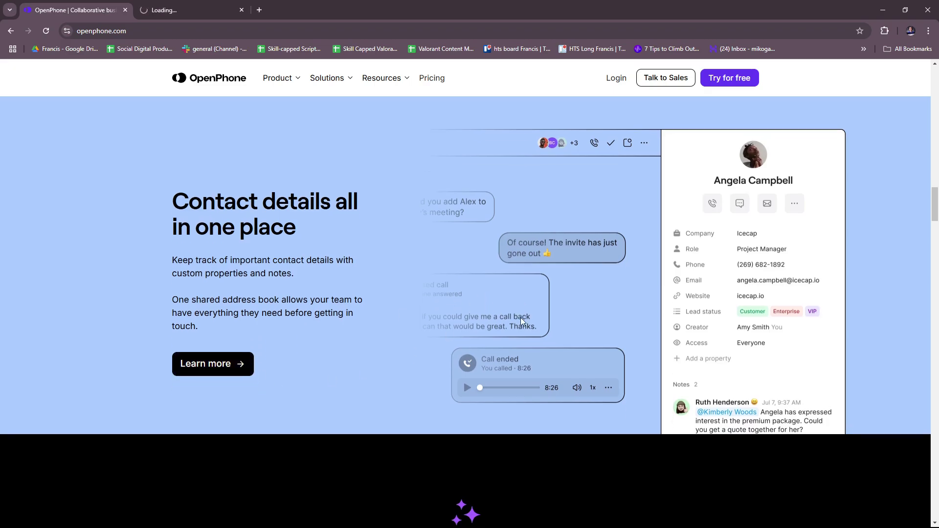
scroll(520, 316, "down", 1)
Switch to the 'Manage your Contacts with OpenPhone' tab.
left_click(220, 10)
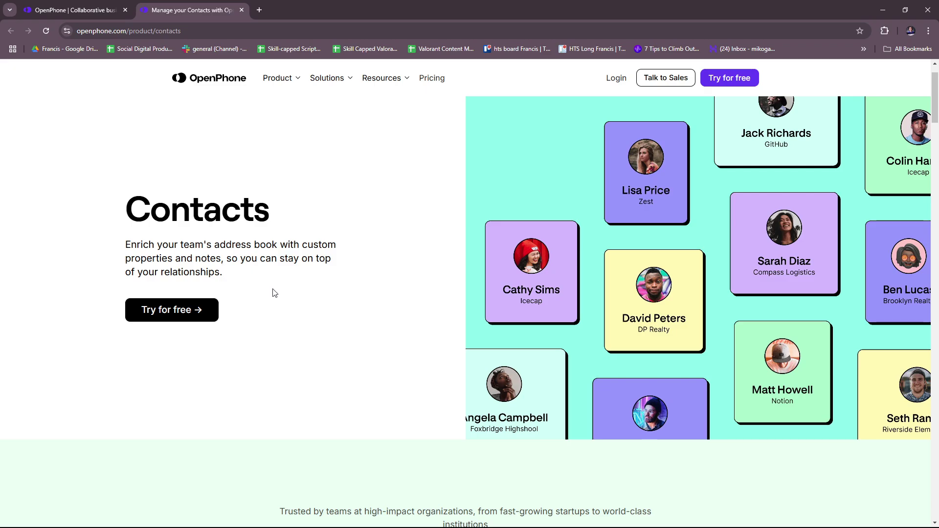
scroll(350, 301, "down", 2)
scroll(367, 298, "down", 2)
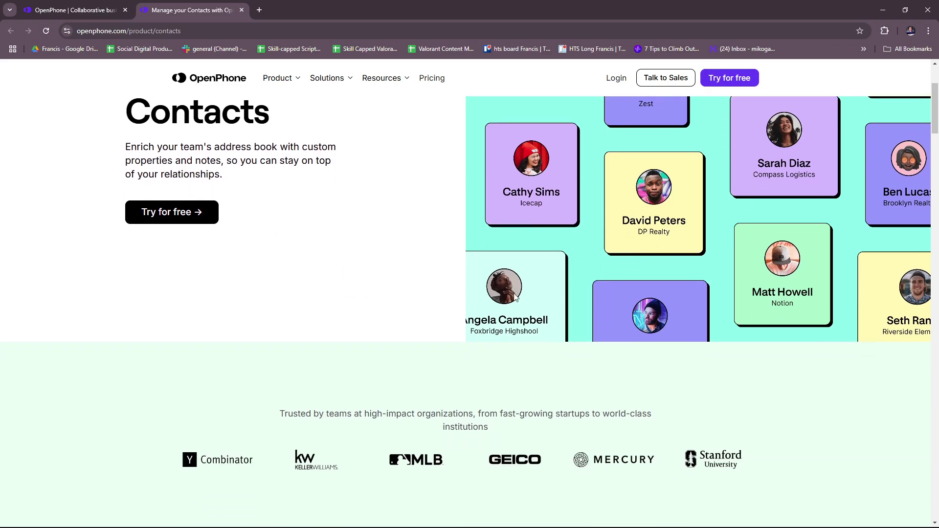
scroll(514, 301, "down", 2)
scroll(540, 299, "up", 1)
scroll(540, 298, "up", 4)
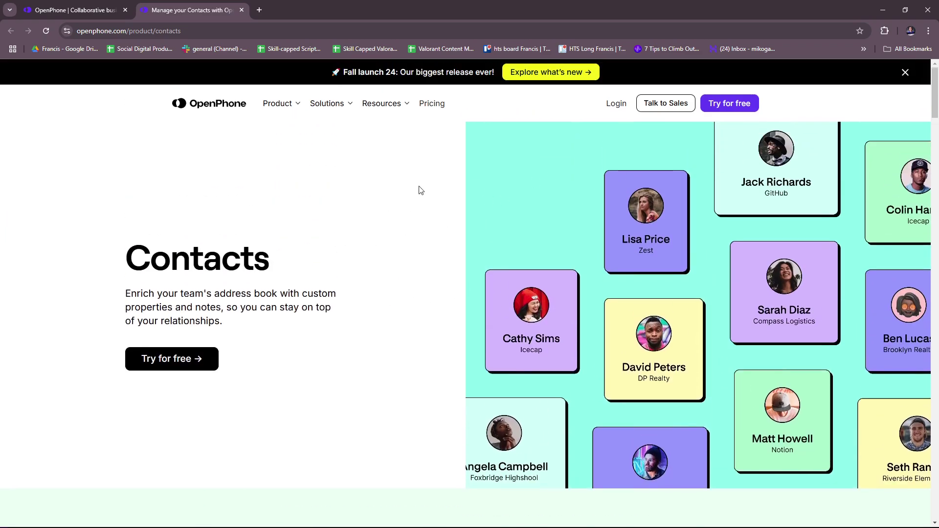
left_click(242, 11)
scroll(614, 194, "down", 1)
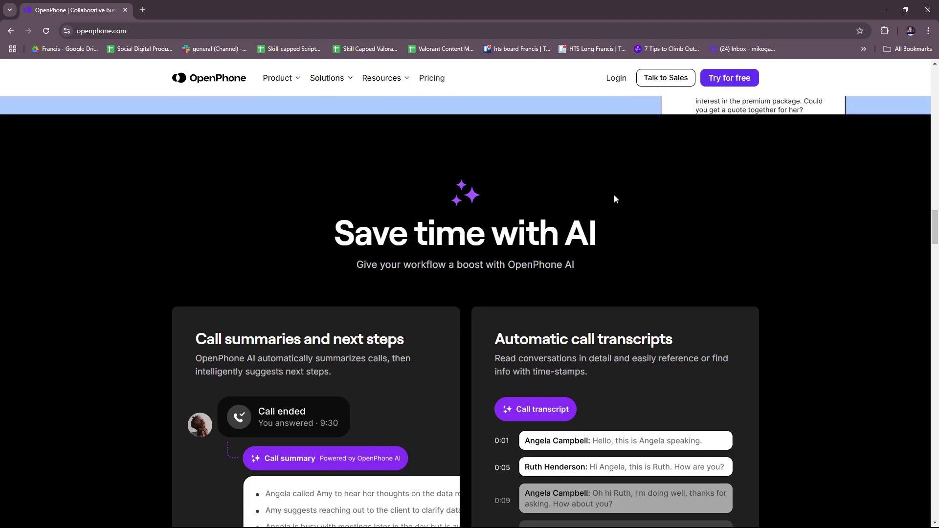
scroll(614, 195, "down", 1)
scroll(639, 200, "down", 1)
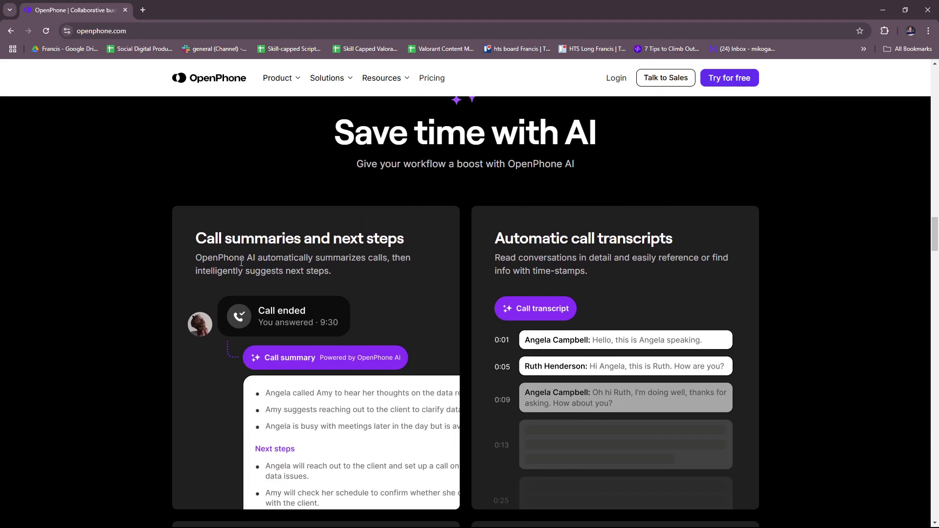
scroll(295, 255, "down", 1)
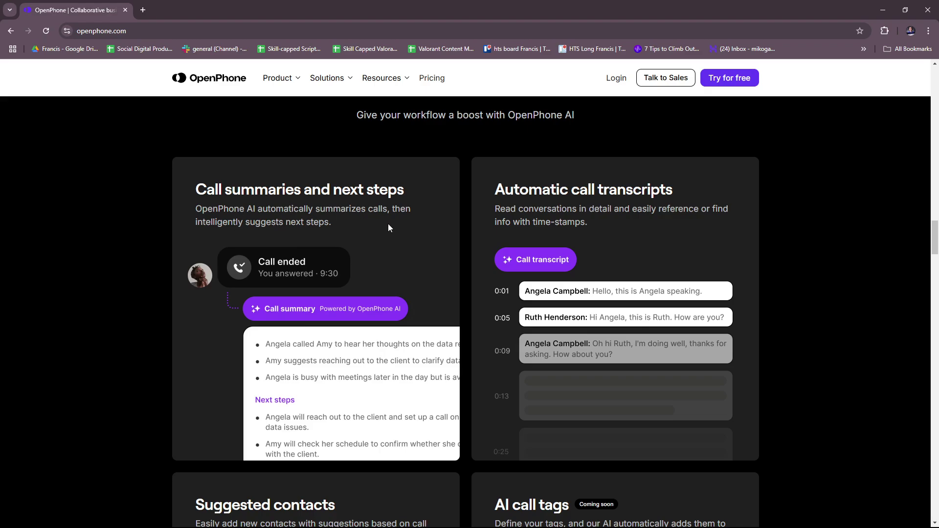
scroll(291, 194, "down", 1)
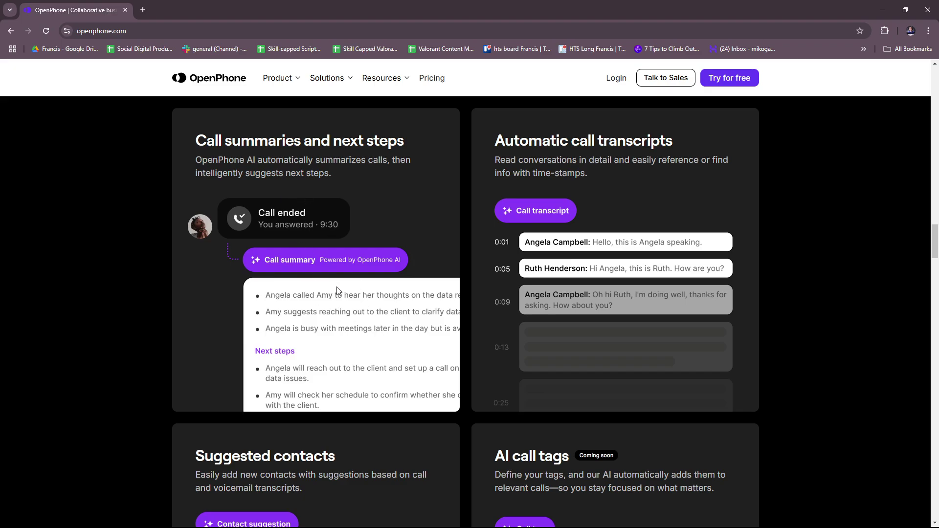
scroll(336, 287, "down", 1)
scroll(340, 281, "up", 1)
scroll(591, 263, "down", 2)
scroll(591, 264, "down", 2)
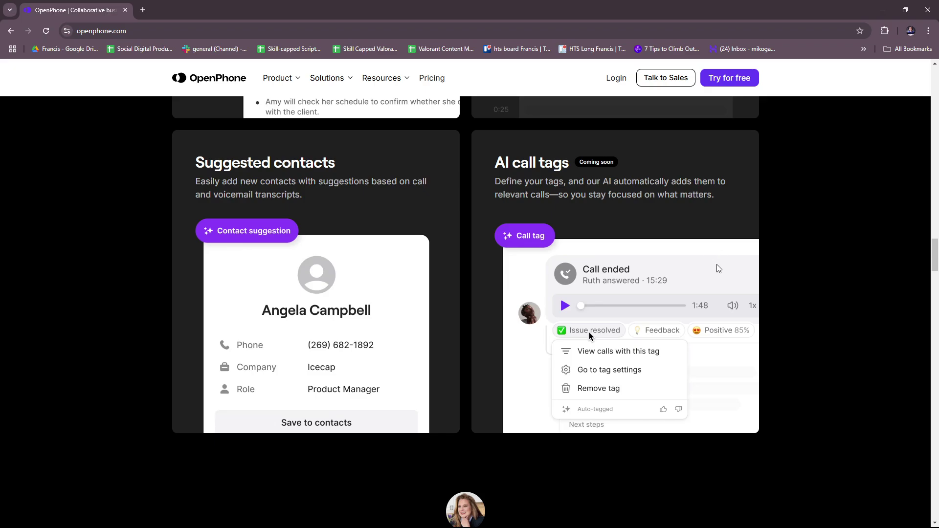
scroll(683, 355, "down", 3)
scroll(677, 353, "down", 3)
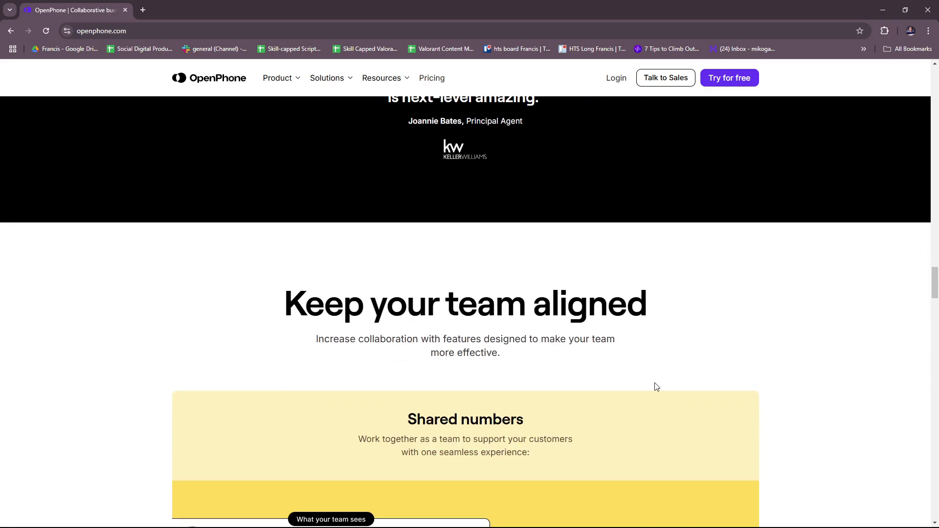
scroll(654, 386, "down", 2)
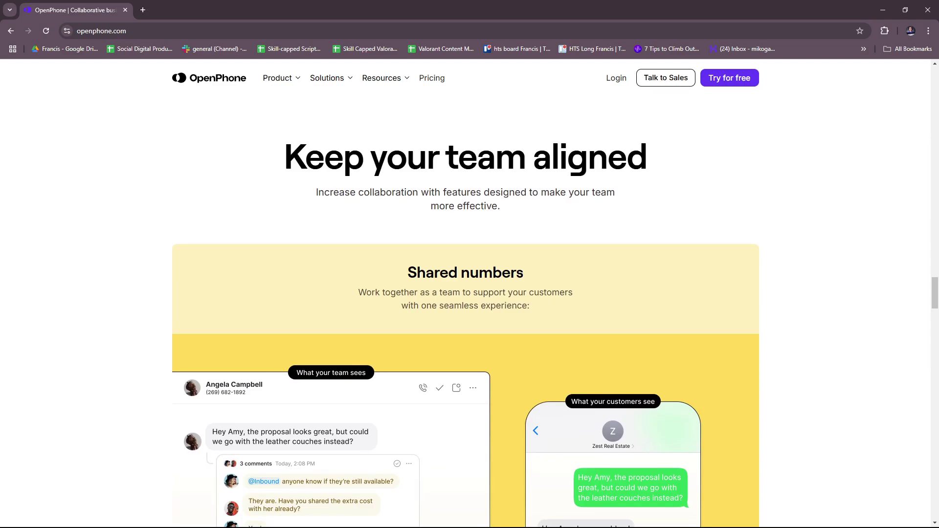
scroll(690, 302, "down", 1)
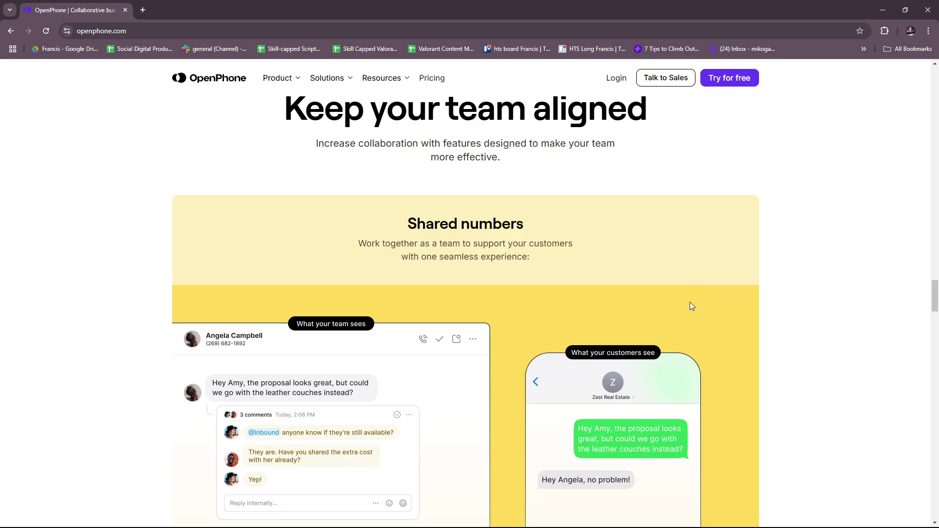
scroll(685, 318, "down", 2)
scroll(536, 315, "up", 1)
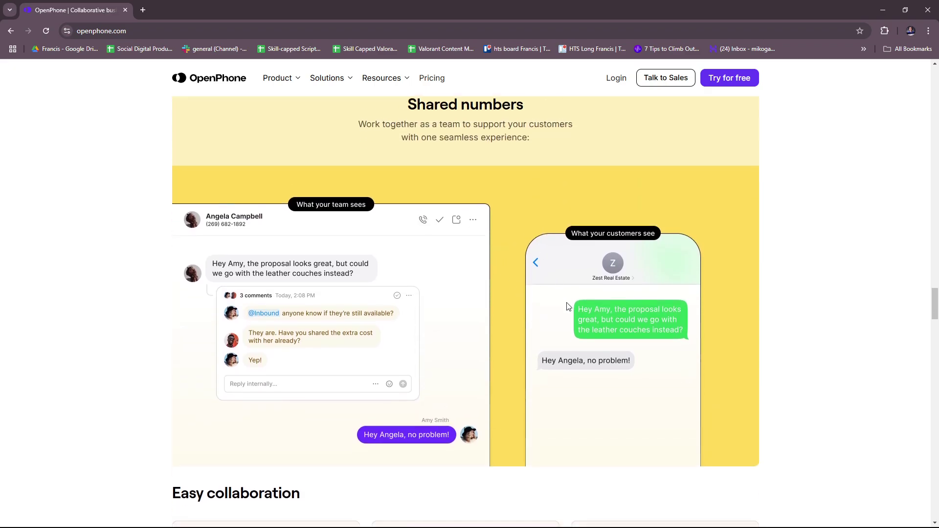
scroll(558, 314, "down", 3)
scroll(455, 294, "down", 1)
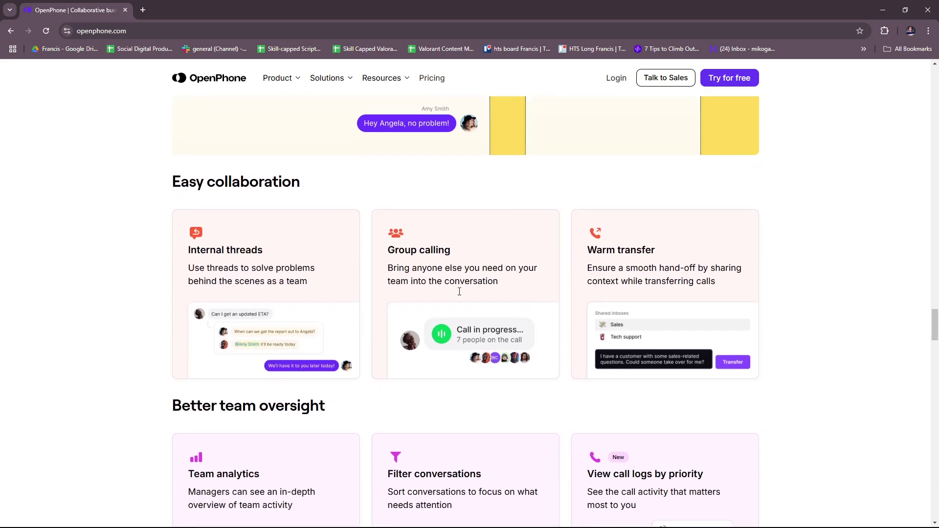
scroll(573, 268, "down", 2)
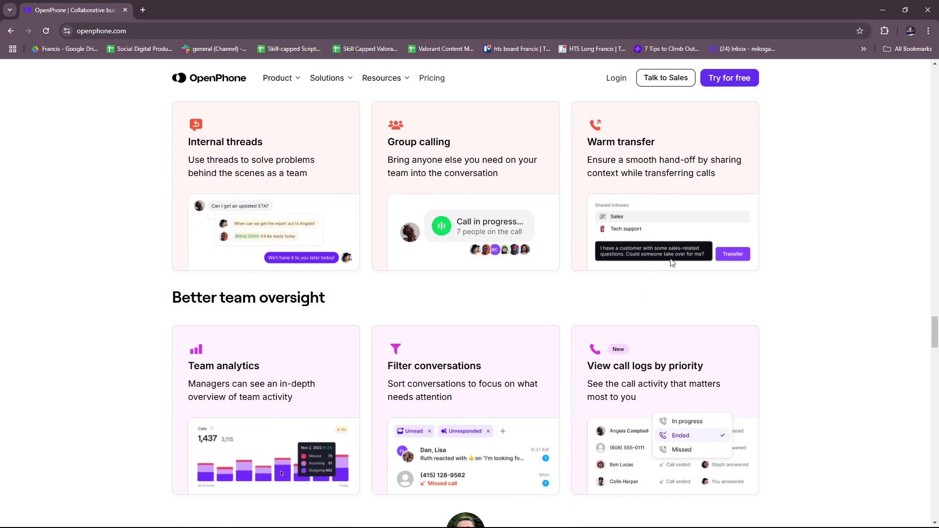
scroll(506, 303, "down", 2)
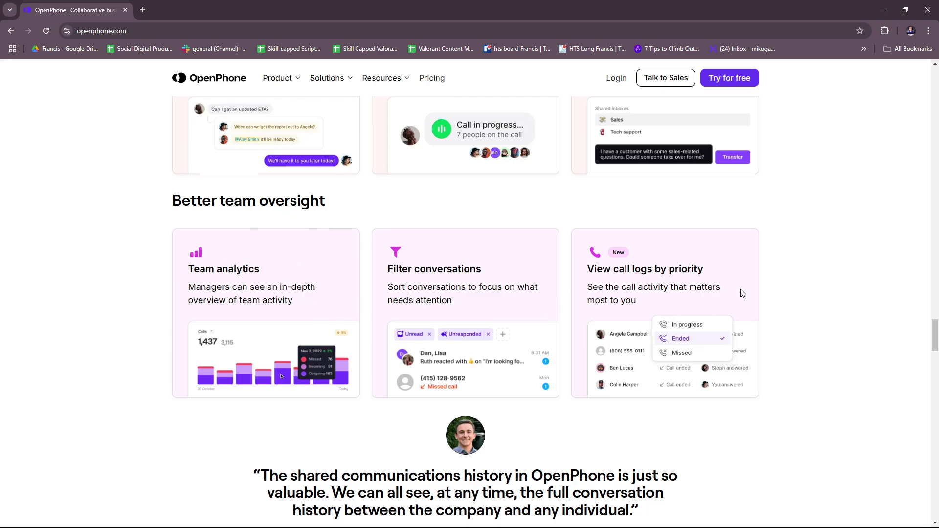
scroll(766, 290, "down", 1)
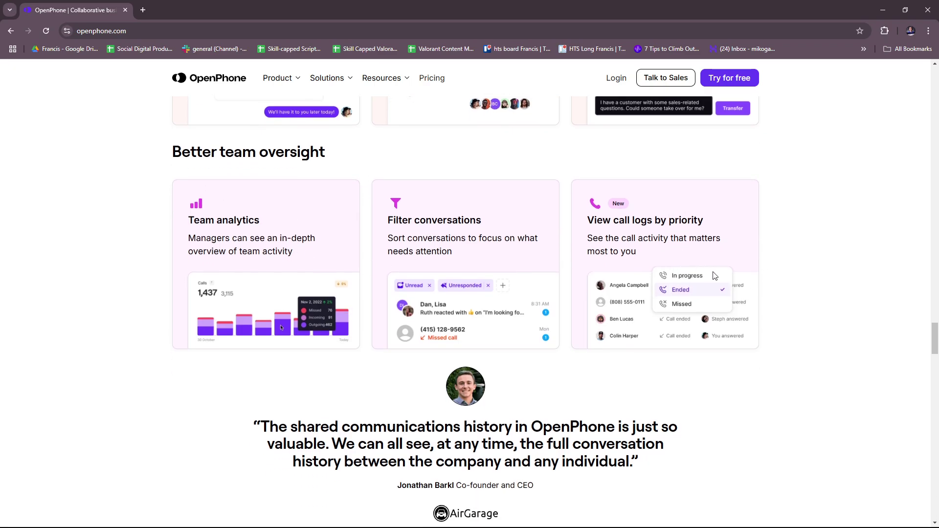
scroll(719, 283, "down", 4)
scroll(719, 278, "down", 3)
scroll(712, 275, "down", 3)
scroll(701, 275, "up", 2)
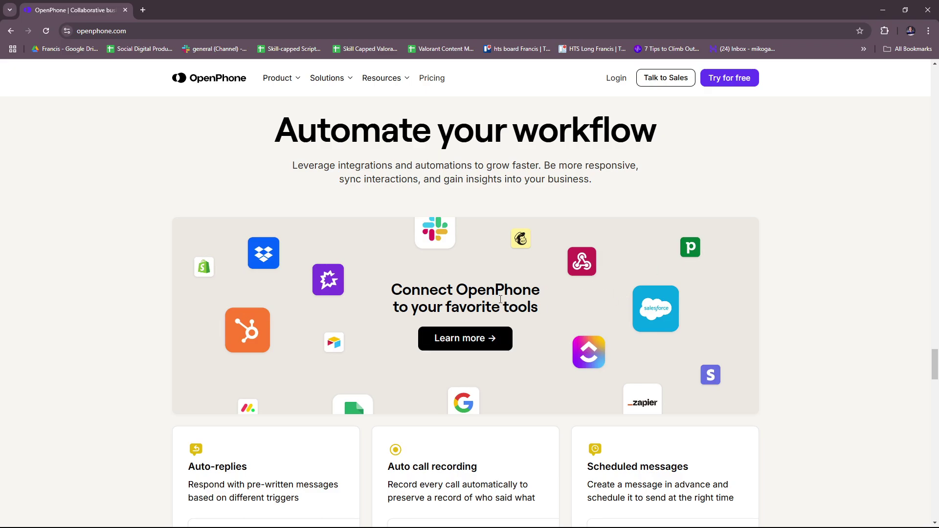
scroll(651, 301, "down", 2)
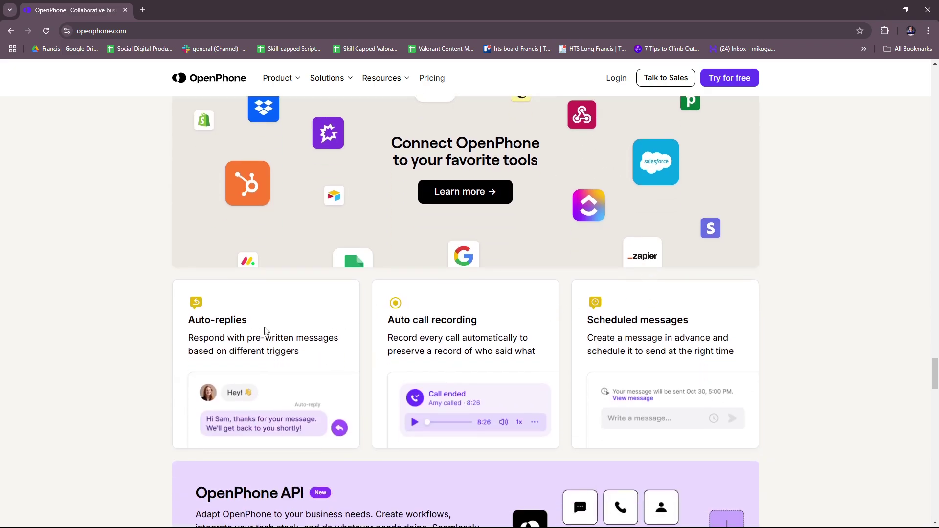
scroll(917, 260, "down", 2)
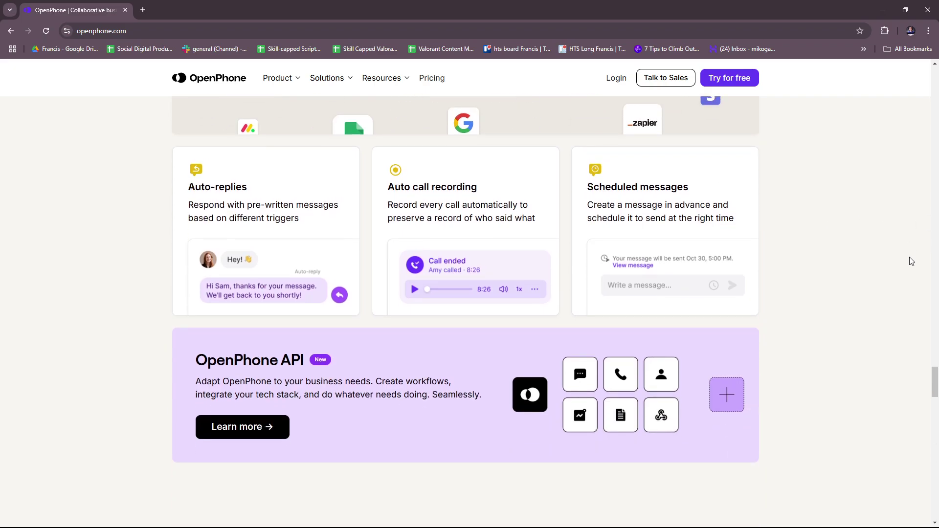
scroll(780, 265, "down", 1)
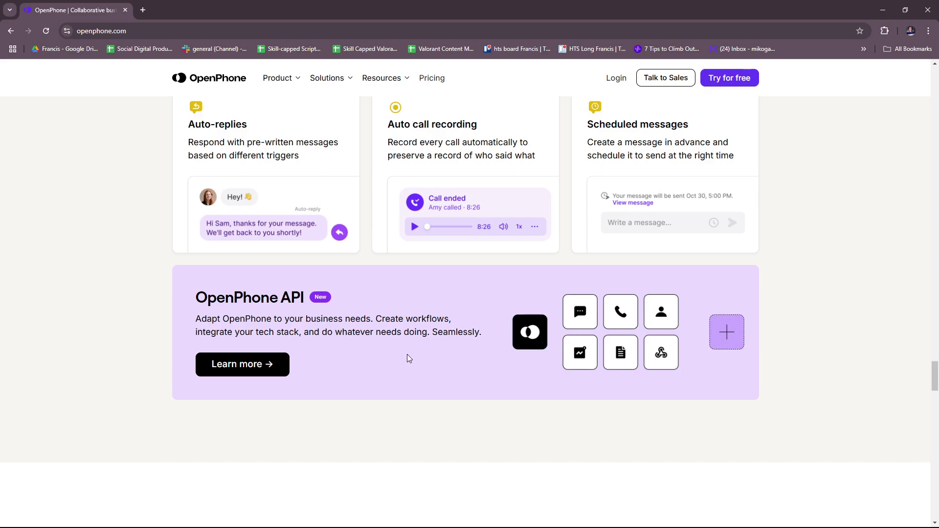
scroll(436, 361, "down", 1)
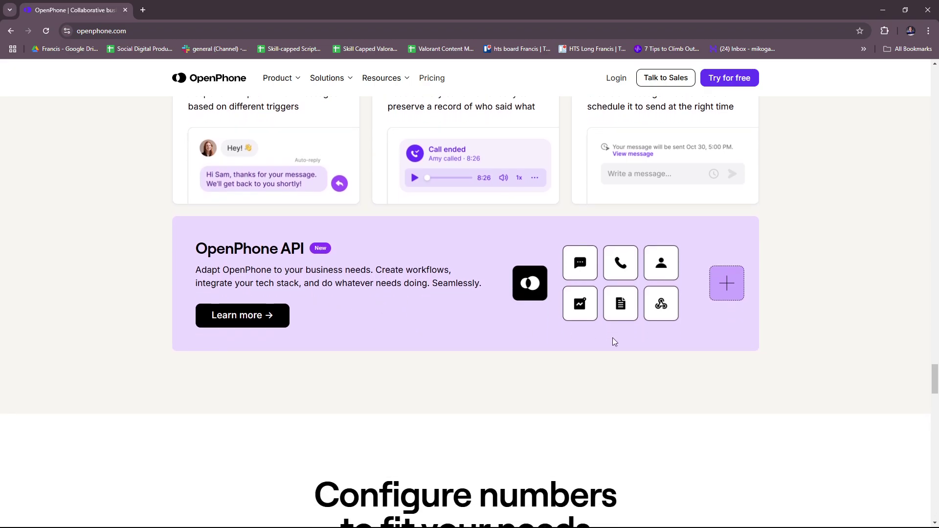
left_click_drag(934, 375, 923, 389)
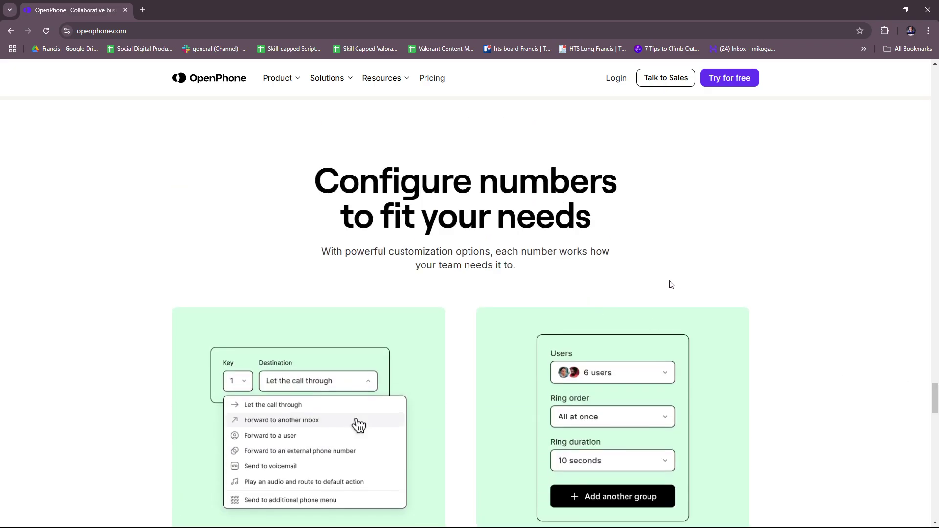
scroll(658, 291, "down", 2)
scroll(470, 319, "down", 2)
scroll(284, 288, "down", 1)
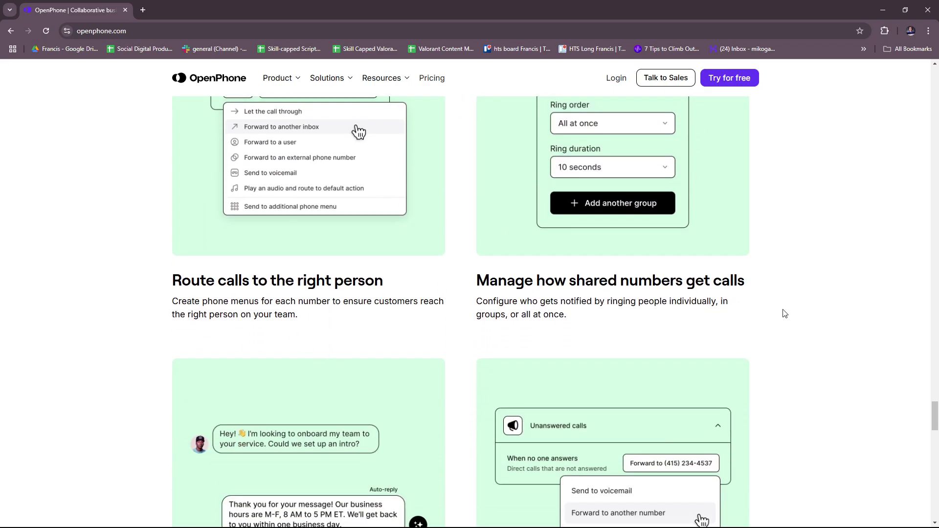
scroll(784, 313, "down", 4)
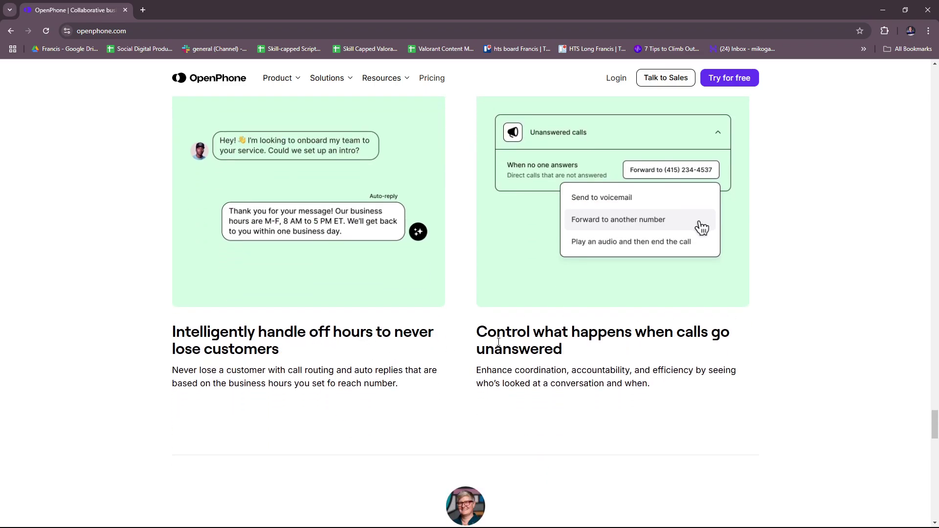
scroll(653, 317, "down", 1)
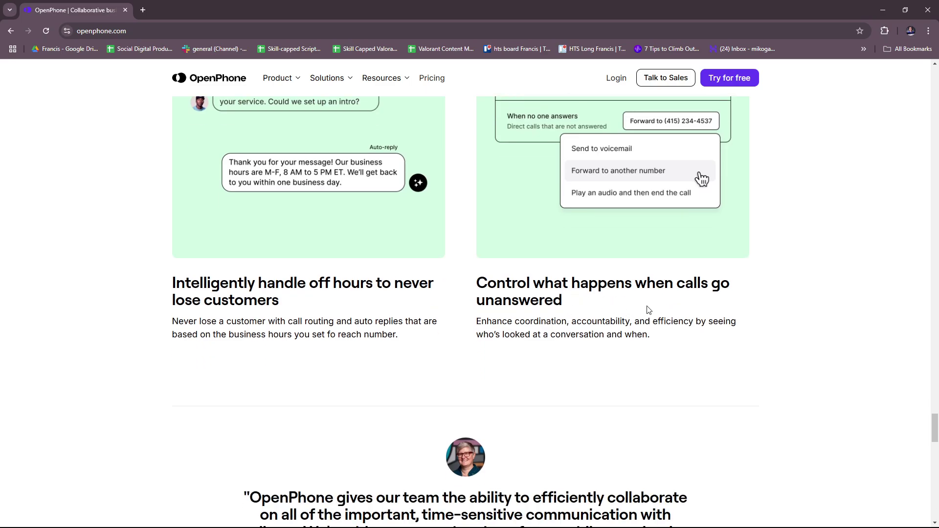
scroll(757, 324, "down", 4)
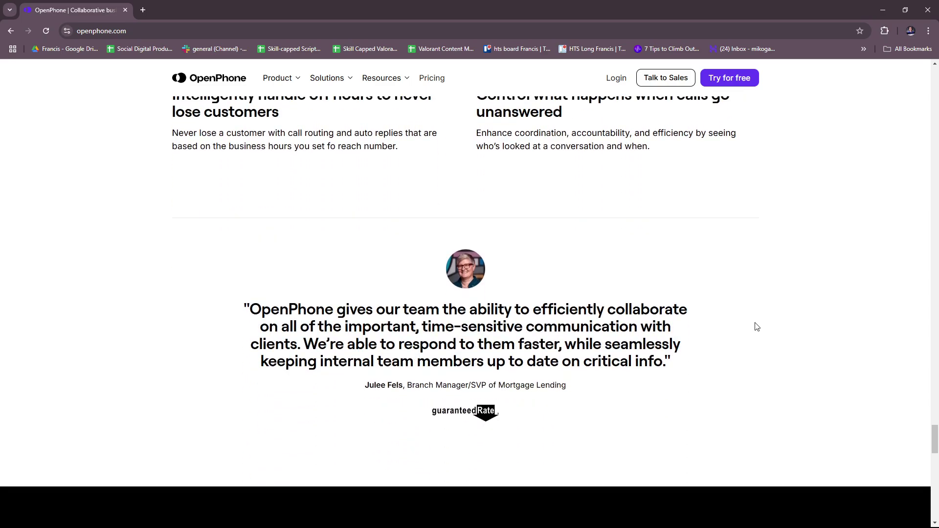
scroll(756, 325, "down", 6)
scroll(756, 325, "down", 5)
scroll(756, 325, "up", 3)
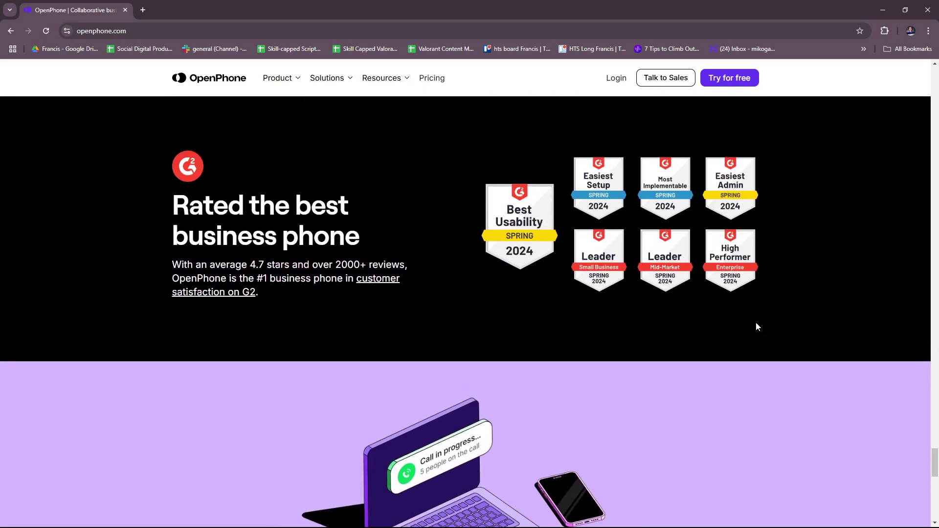
scroll(757, 327, "down", 4)
scroll(778, 334, "down", 1)
scroll(779, 334, "down", 1)
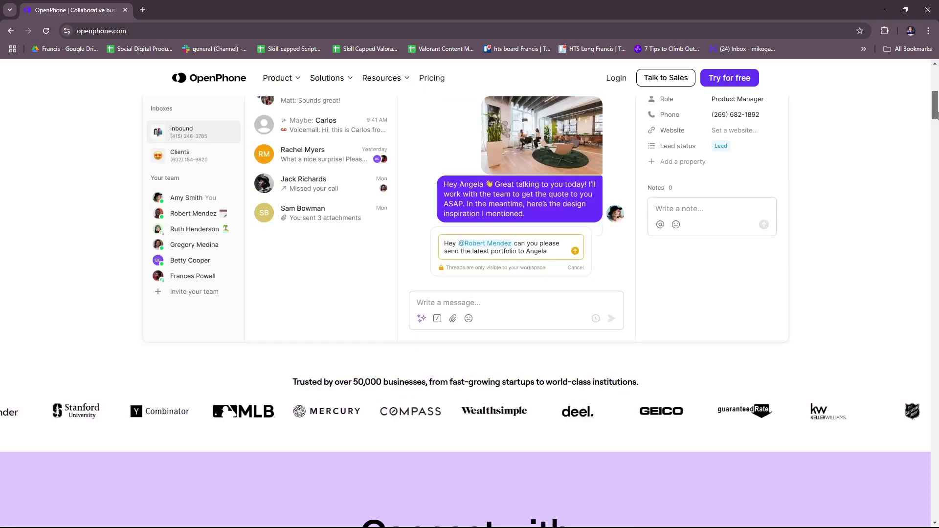
left_click_drag(937, 512, 937, 80)
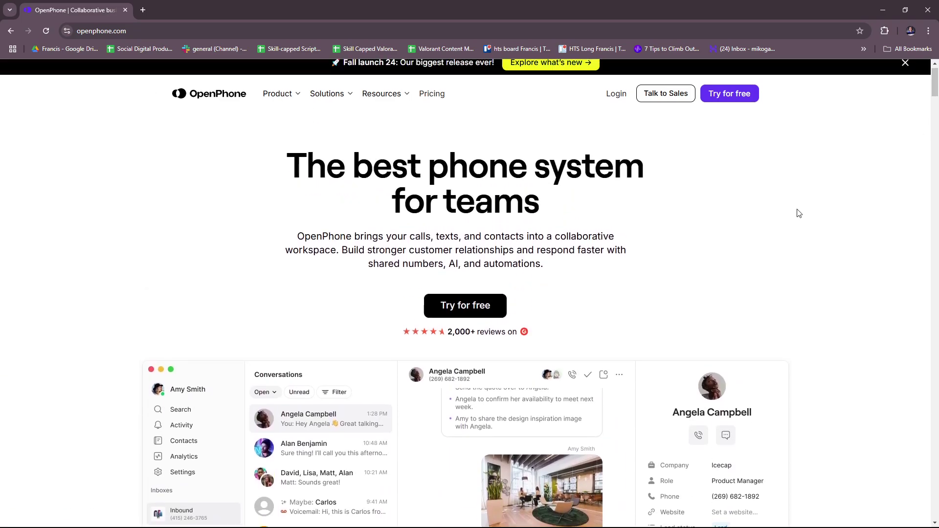
scroll(798, 214, "up", 1)
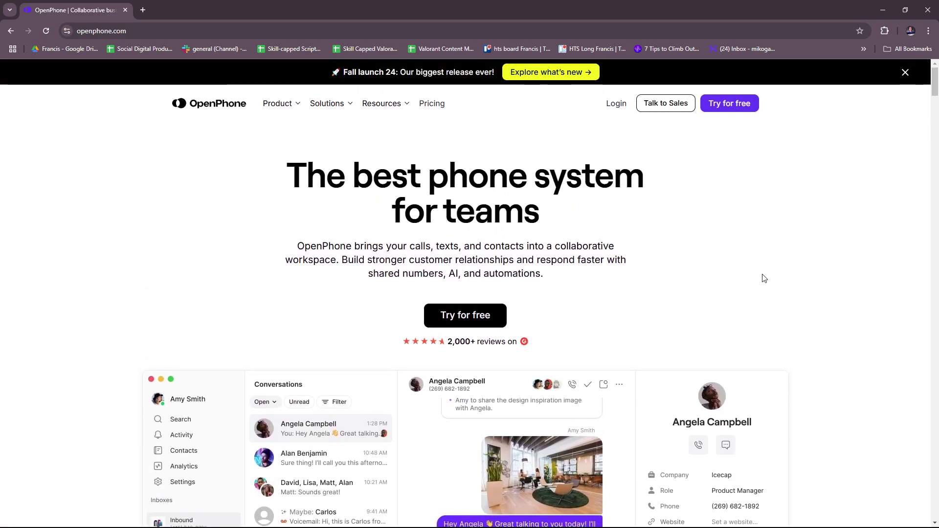